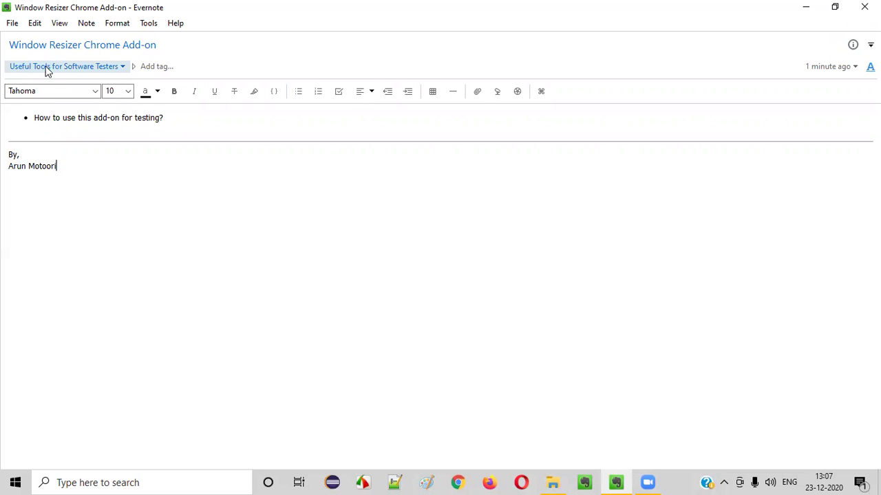
{"action": "left_click", "coordinate": [84, 44]}
{"action": "left_click_drag", "start_coordinate": [83, 44], "coordinate": [9, 44]}
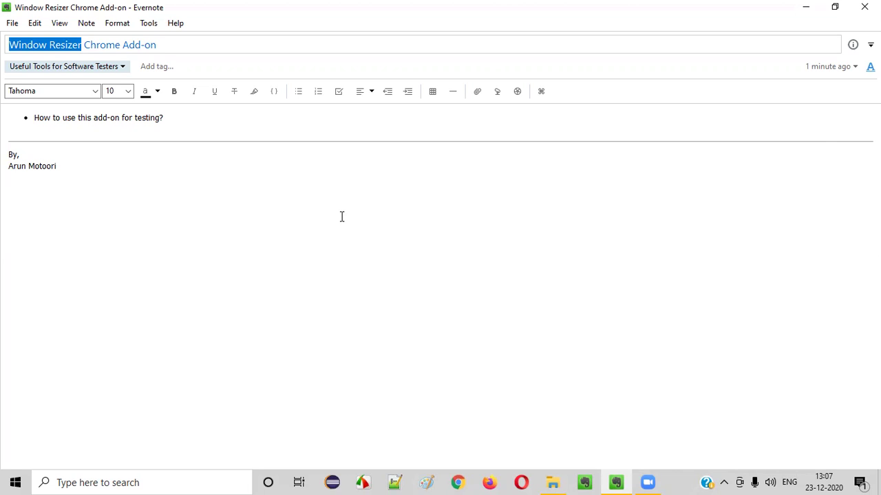
{"action": "left_click_drag", "start_coordinate": [122, 45], "coordinate": [166, 45]}
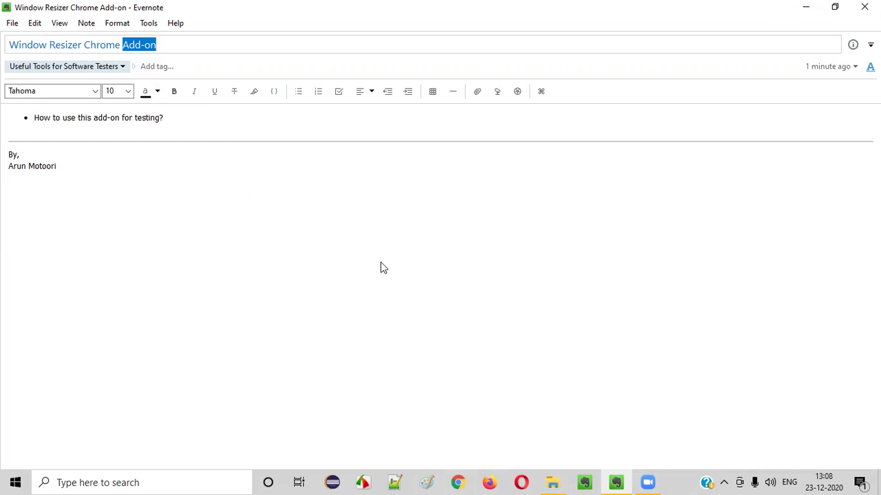
Switch to Chrome and open the demo store at tutorialsninja.com/demo.
{"action": "left_click", "coordinate": [459, 482]}
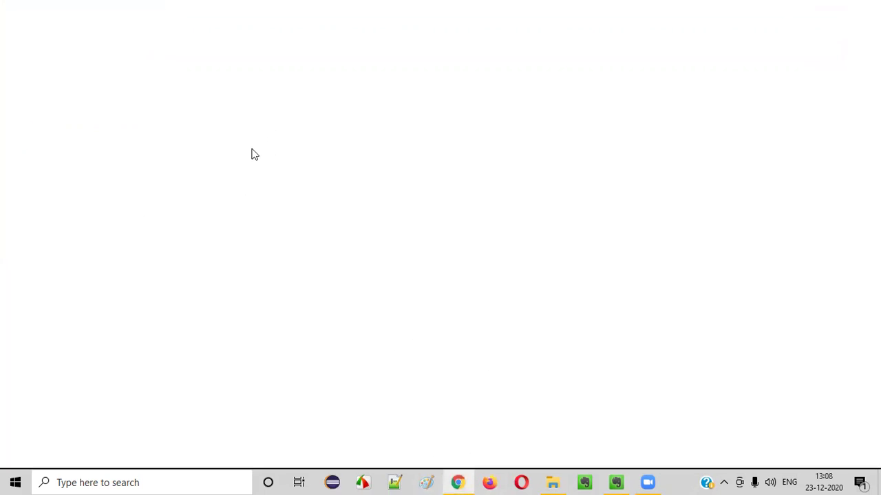
{"action": "type", "text": "tutorialsninja.com/demo"}
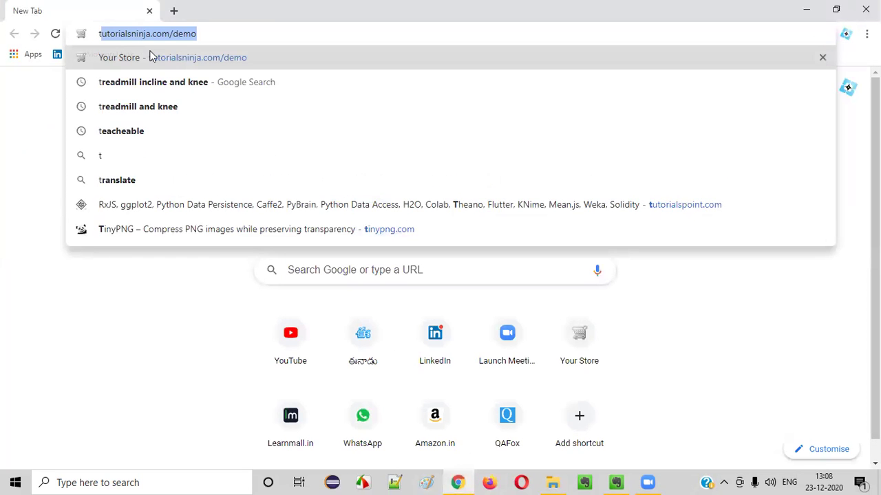
{"action": "left_click", "coordinate": [150, 56]}
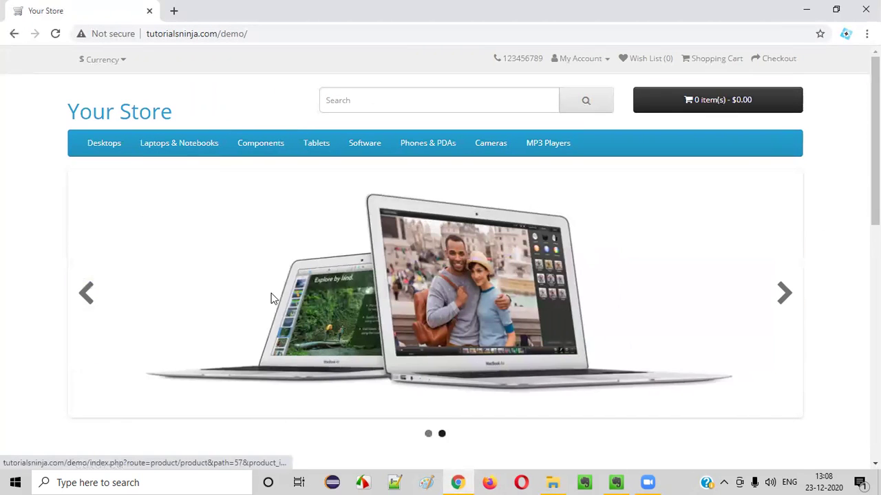
Shrink the browser window to its floating size, moving it across the desktop before maximizing it again.
{"action": "double_click", "coordinate": [688, 20]}
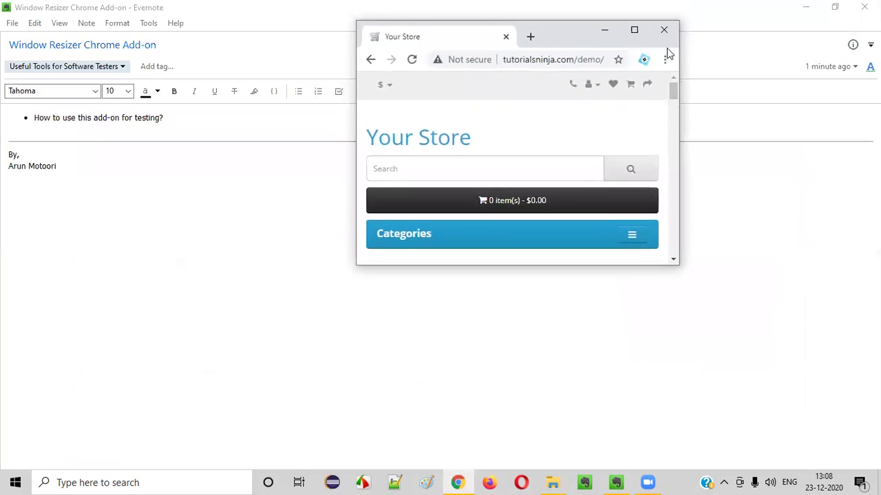
{"action": "left_click_drag", "start_coordinate": [575, 36], "coordinate": [221, 19]}
{"action": "left_click", "coordinate": [285, 14]}
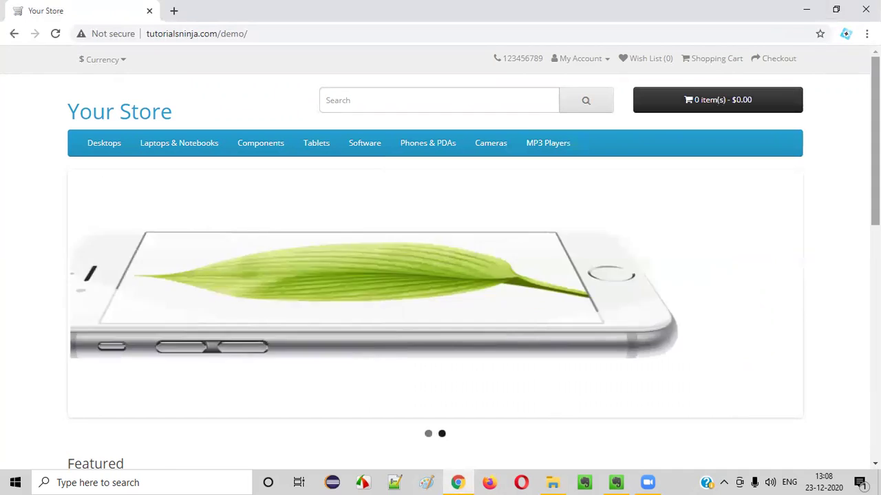
Restore the browser window to floating size and enlarge it manually over most of the desktop, then return it to maximized.
{"action": "mouse_move", "coordinate": [68, 143]}
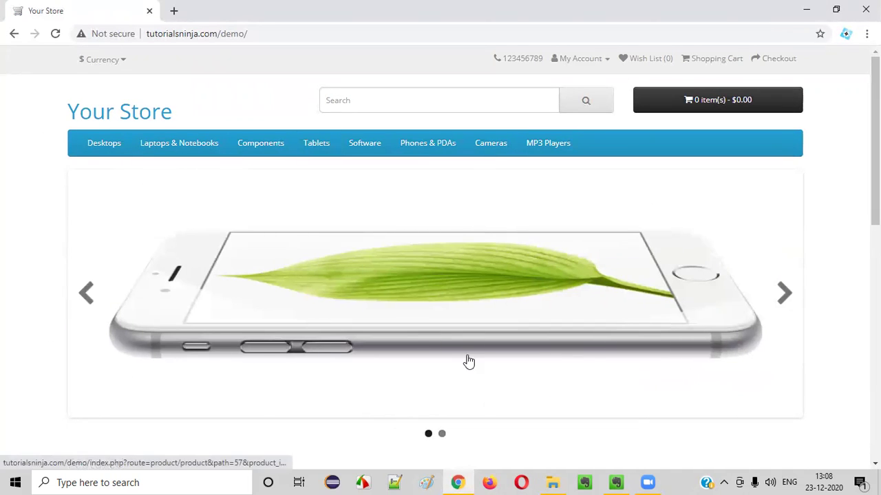
{"action": "double_click", "coordinate": [255, 15]}
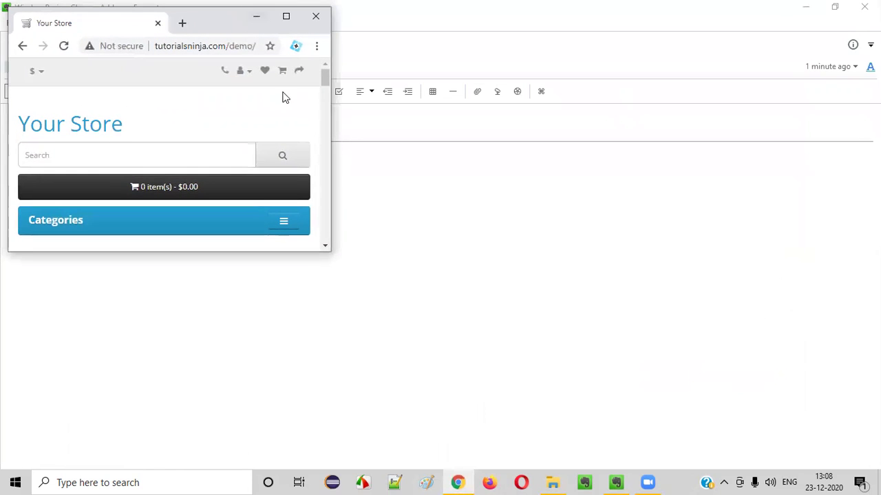
{"action": "left_click_drag", "start_coordinate": [204, 26], "coordinate": [221, 30]}
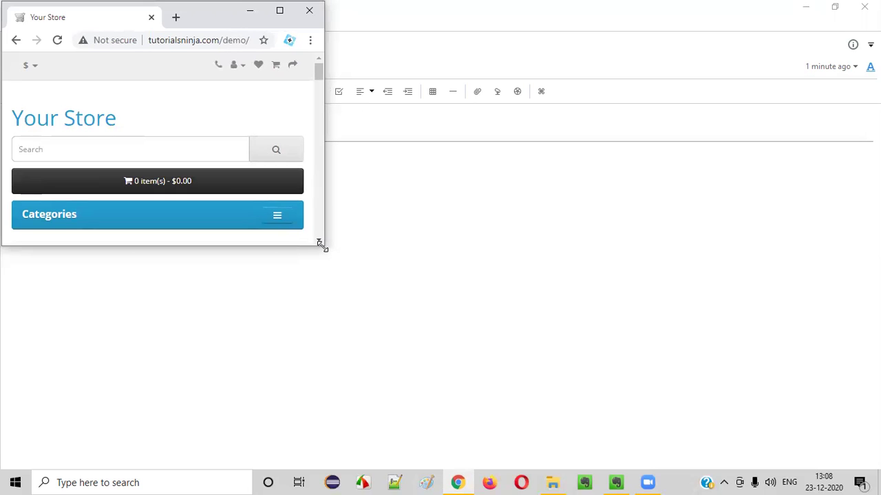
{"action": "left_click_drag", "start_coordinate": [322, 245], "coordinate": [758, 402]}
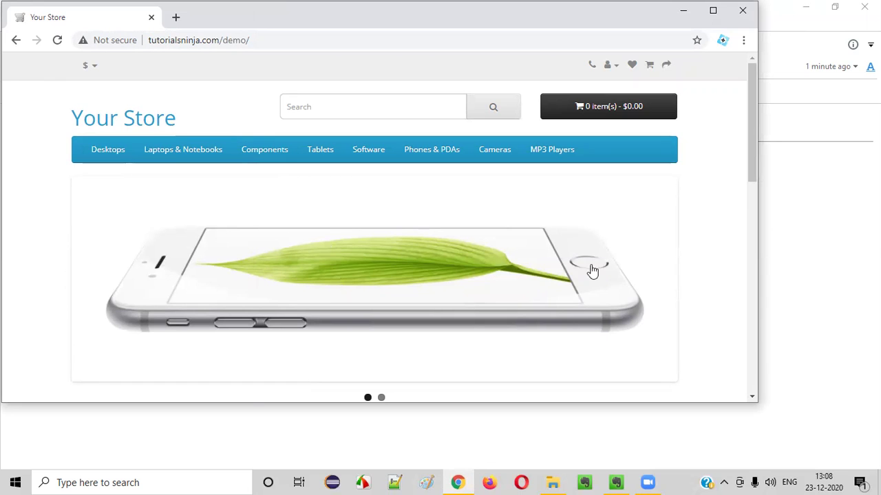
{"action": "mouse_move", "coordinate": [436, 241]}
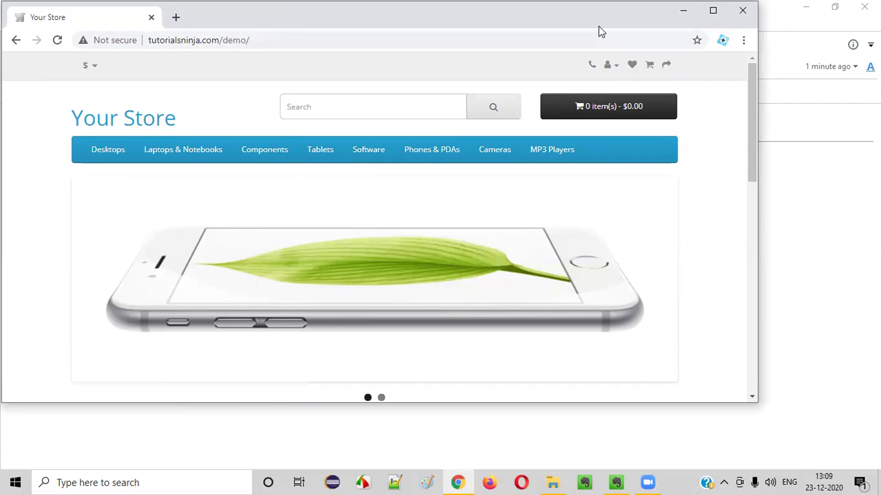
{"action": "left_click_drag", "start_coordinate": [598, 31], "coordinate": [595, 30]}
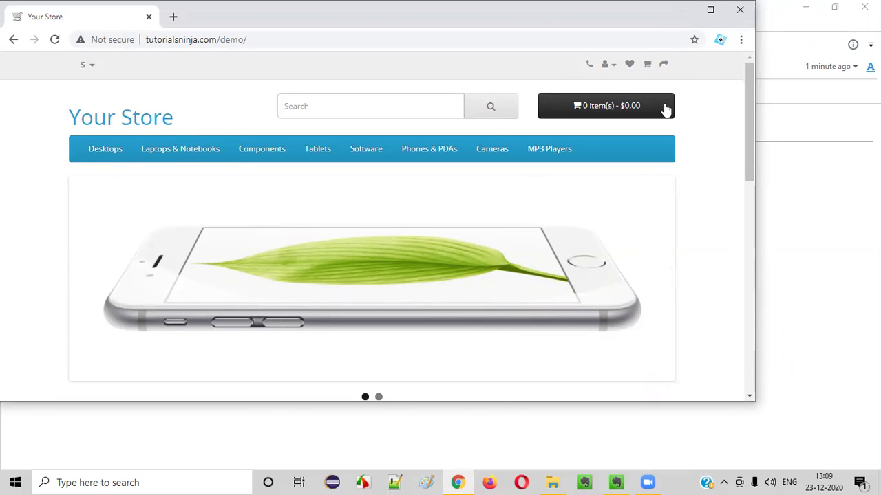
{"action": "left_click", "coordinate": [710, 10]}
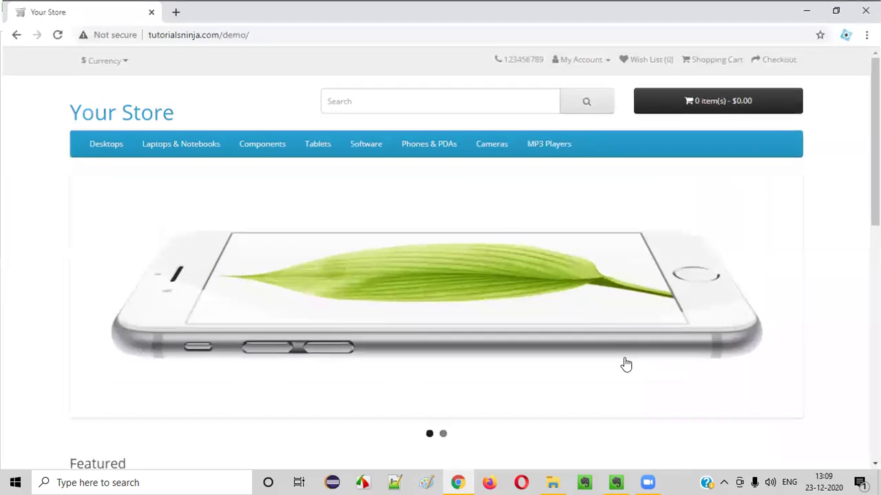
{"action": "left_click", "coordinate": [618, 482]}
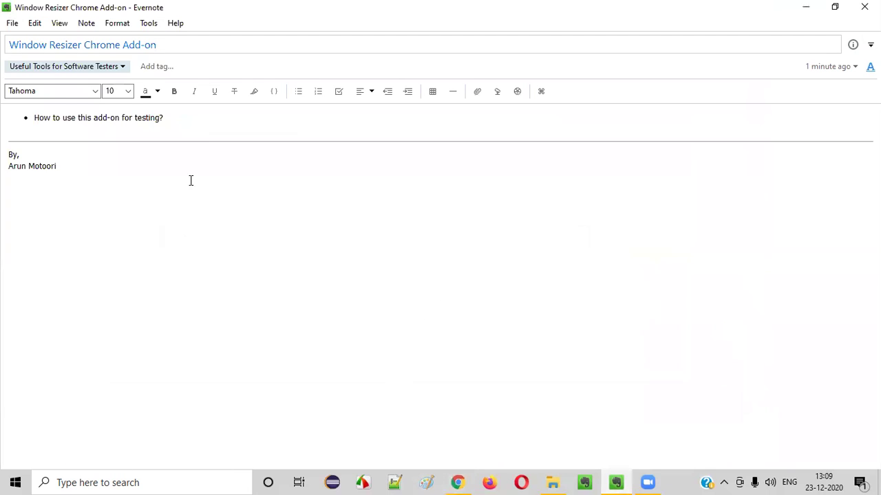
{"action": "left_click_drag", "start_coordinate": [9, 46], "coordinate": [84, 44]}
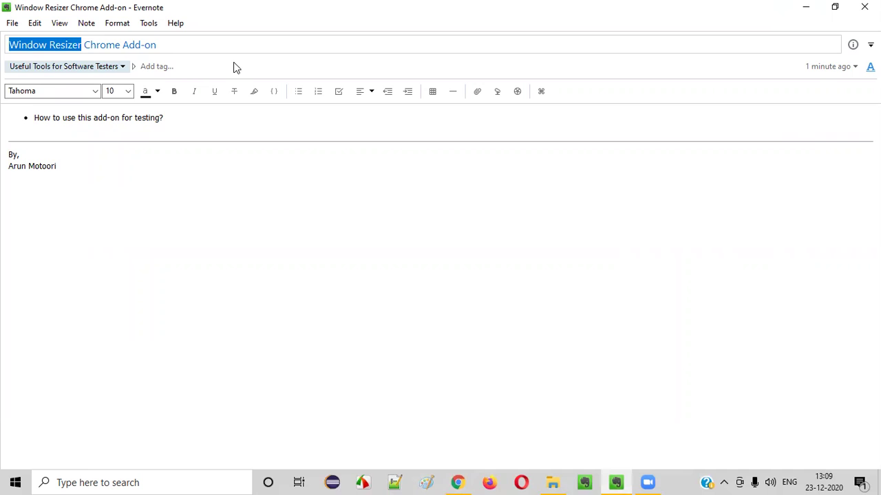
{"action": "left_click", "coordinate": [458, 482]}
Search the web for "Window Rezier" in a new tab and switch to the results for the corrected spelling.
{"action": "left_click", "coordinate": [172, 9]}
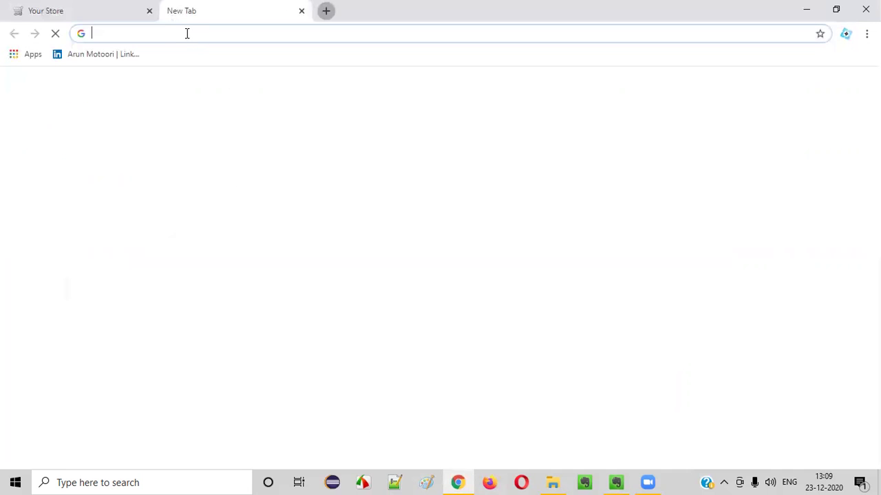
{"action": "type", "text": "Win"}
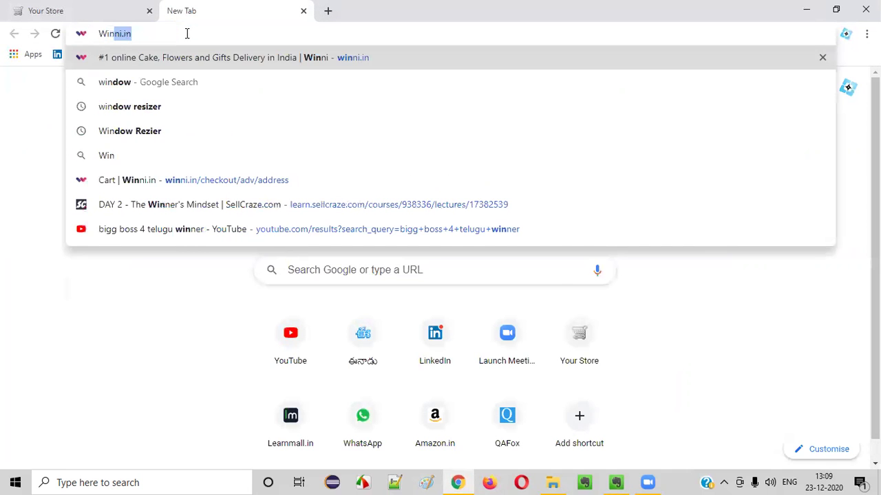
{"action": "type", "text": "dow Rezier"}
{"action": "key", "text": "Return"}
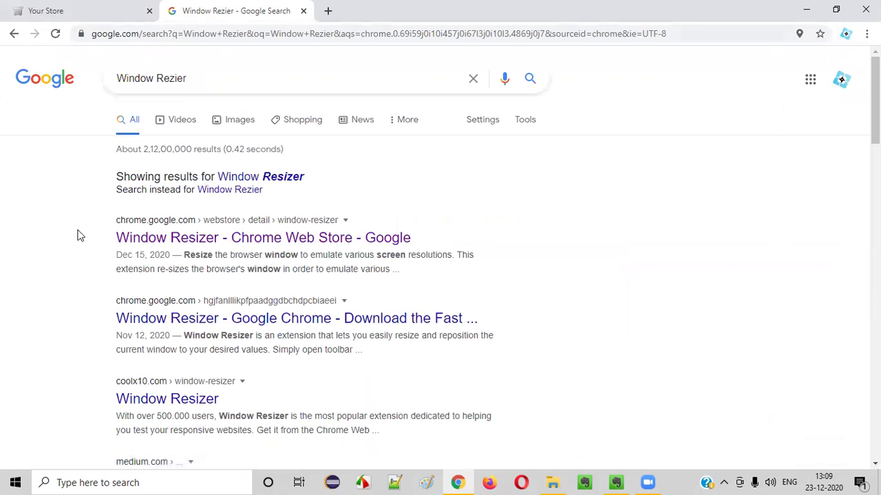
{"action": "left_click", "coordinate": [279, 179]}
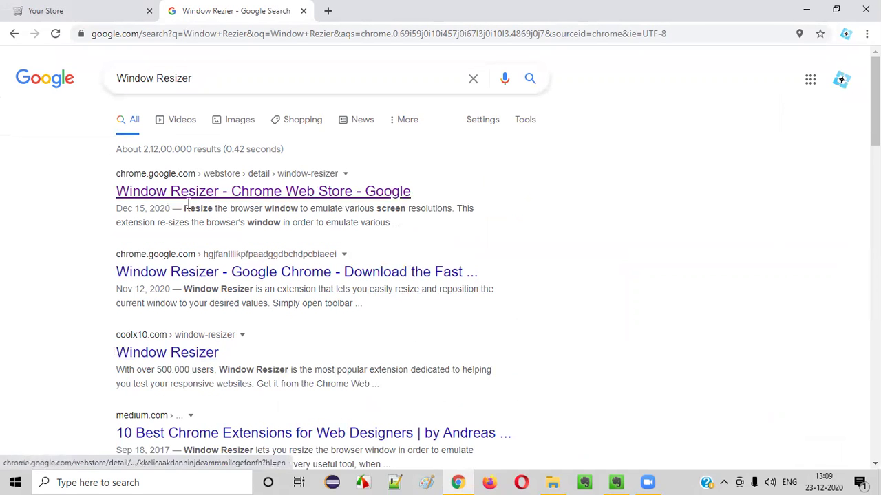
Run the web search again with the corrected phrase "Window Resizer".
{"action": "left_click_drag", "start_coordinate": [118, 76], "coordinate": [236, 81]}
{"action": "left_click", "coordinate": [235, 80]}
{"action": "left_click", "coordinate": [16, 202]}
{"action": "left_click", "coordinate": [227, 77]}
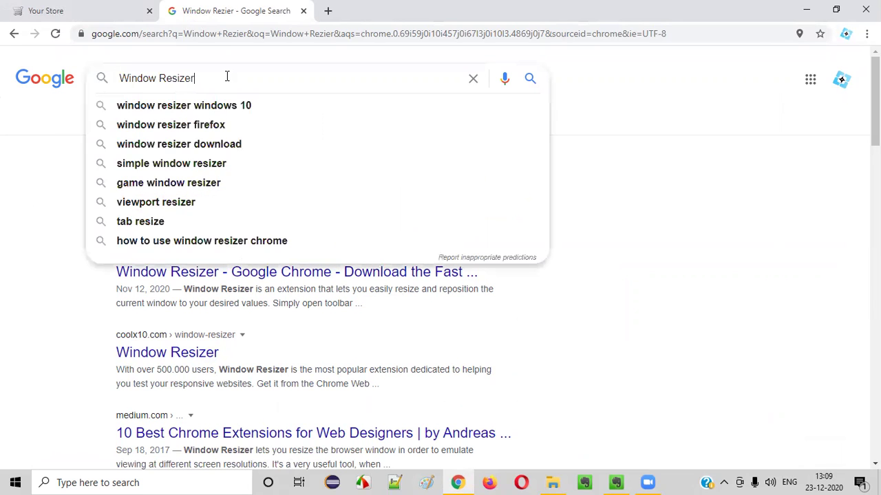
{"action": "key", "text": "Return"}
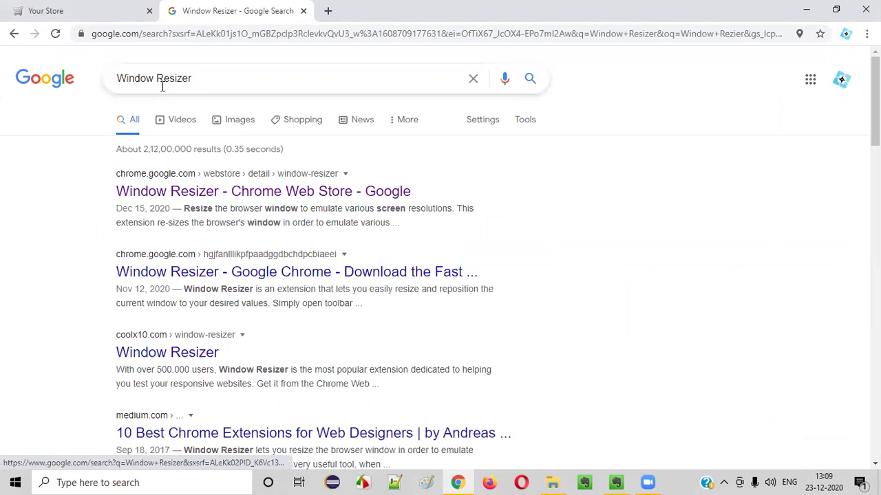
Copy the whole search phrase "Window Resizer" from the Google search box.
{"action": "left_click_drag", "start_coordinate": [158, 78], "coordinate": [196, 73]}
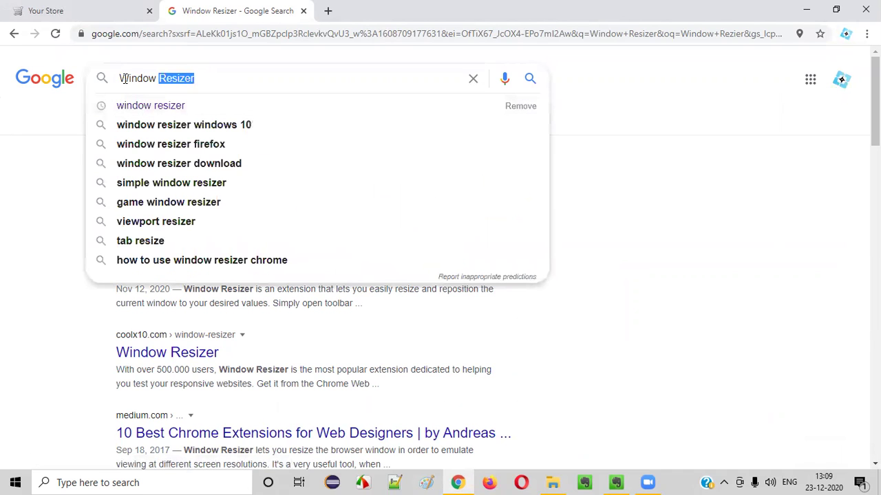
{"action": "left_click", "coordinate": [11, 146]}
{"action": "left_click_drag", "start_coordinate": [118, 78], "coordinate": [200, 72]}
{"action": "key", "text": "ctrl+c"}
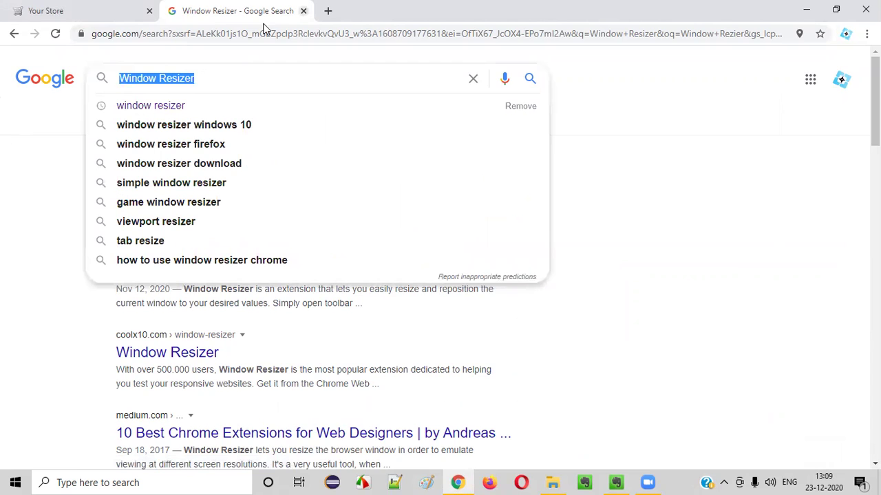
Replace the search tab with a new one, search for the copied phrase, and open the Window Resizer listing in the Chrome Web Store.
{"action": "left_click", "coordinate": [303, 10]}
{"action": "left_click", "coordinate": [173, 10]}
{"action": "key", "text": "ctrl+v"}
{"action": "left_click", "coordinate": [181, 57]}
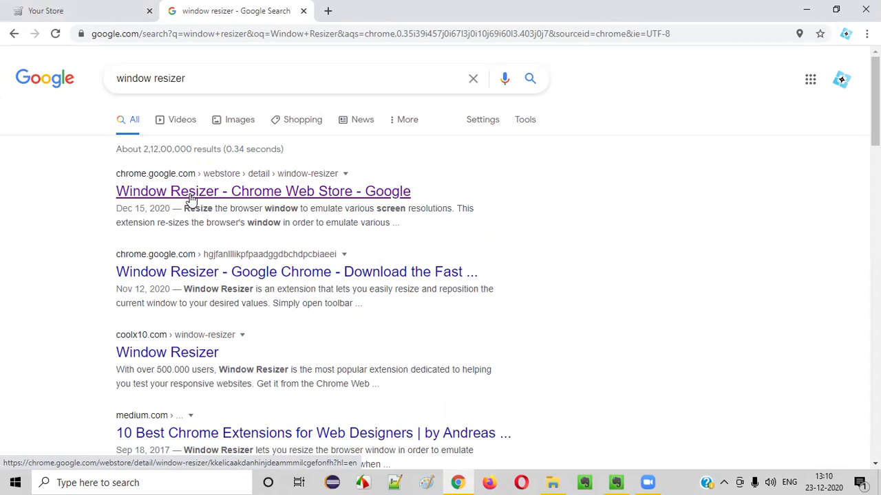
{"action": "left_click", "coordinate": [187, 195]}
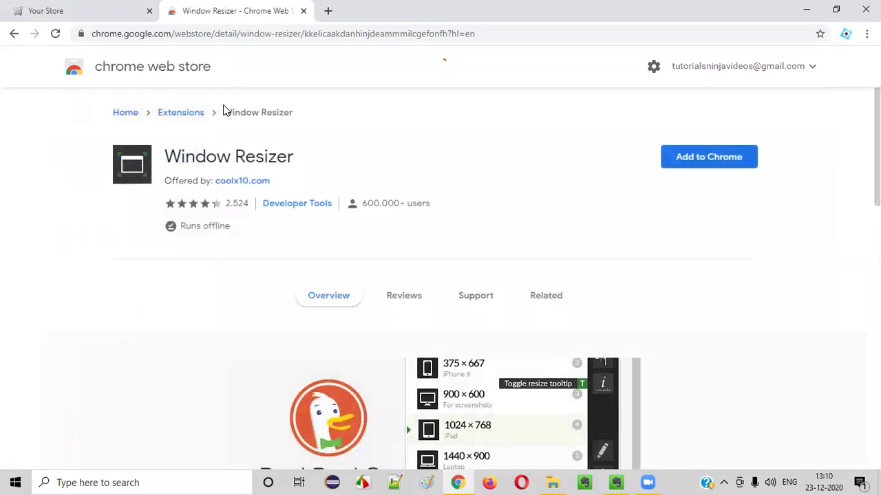
Add the Window Resizer extension by coolx10.com to Chrome and confirm its installation.
{"action": "left_click_drag", "start_coordinate": [172, 163], "coordinate": [323, 157]}
{"action": "left_click", "coordinate": [484, 155]}
{"action": "triple_click", "coordinate": [250, 162]}
{"action": "left_click", "coordinate": [350, 155]}
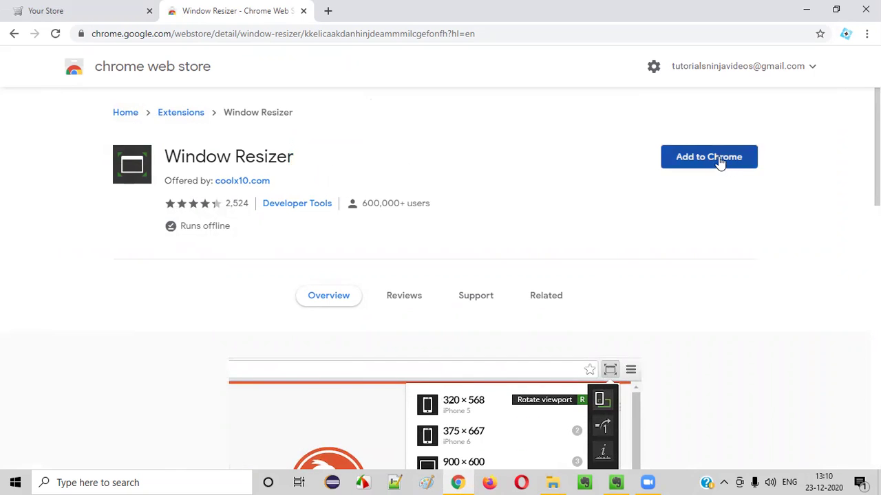
{"action": "left_click_drag", "start_coordinate": [169, 157], "coordinate": [313, 163]}
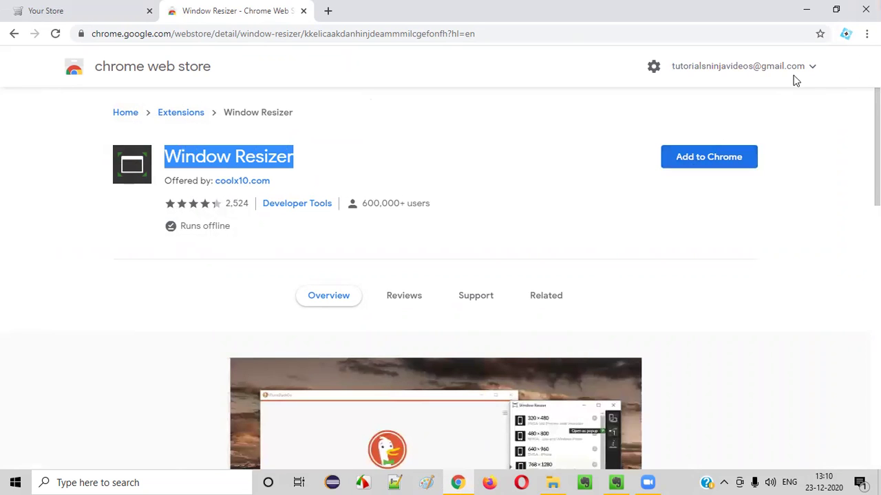
{"action": "left_click", "coordinate": [727, 159]}
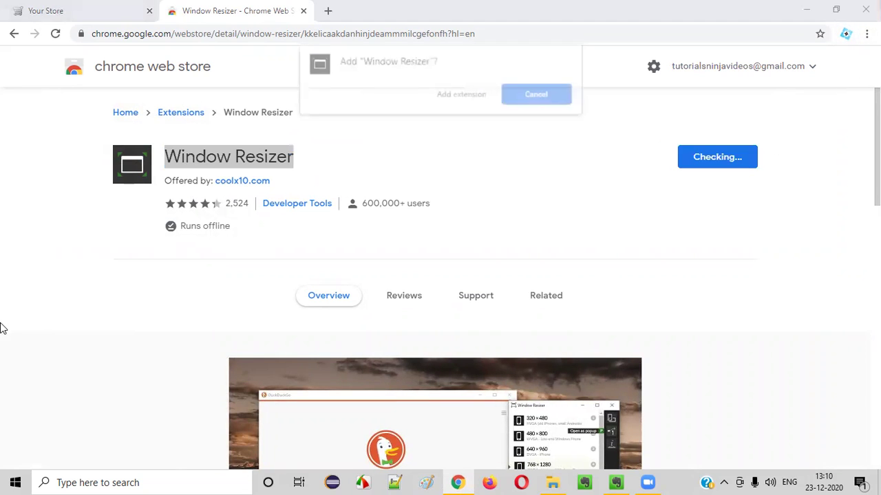
{"action": "left_click", "coordinate": [456, 98]}
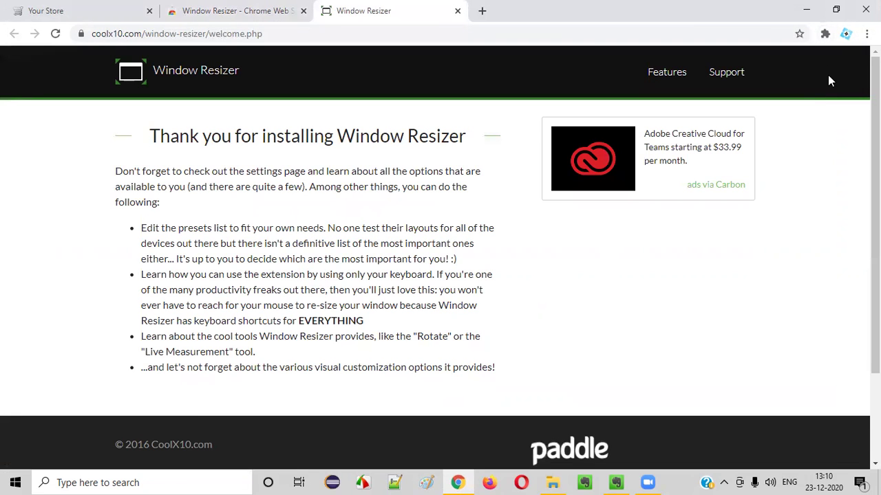
Pin the Window Resizer extension for quick access and close the extension's welcome page and the web store page.
{"action": "left_click", "coordinate": [825, 36]}
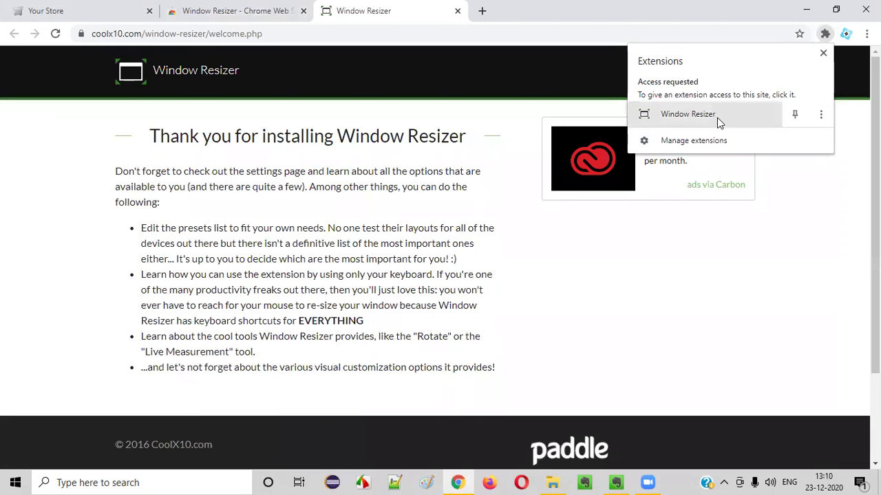
{"action": "left_click", "coordinate": [795, 118]}
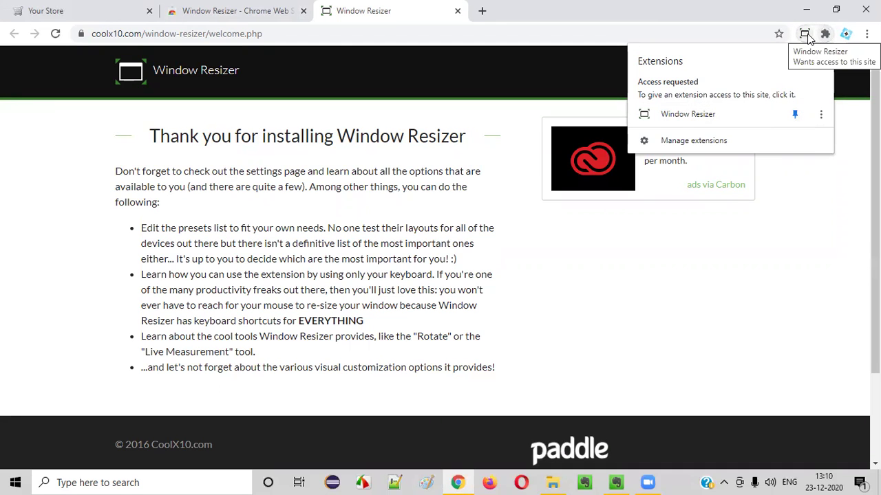
{"action": "key", "text": "ctrl+w"}
{"action": "key", "text": "ctrl+w"}
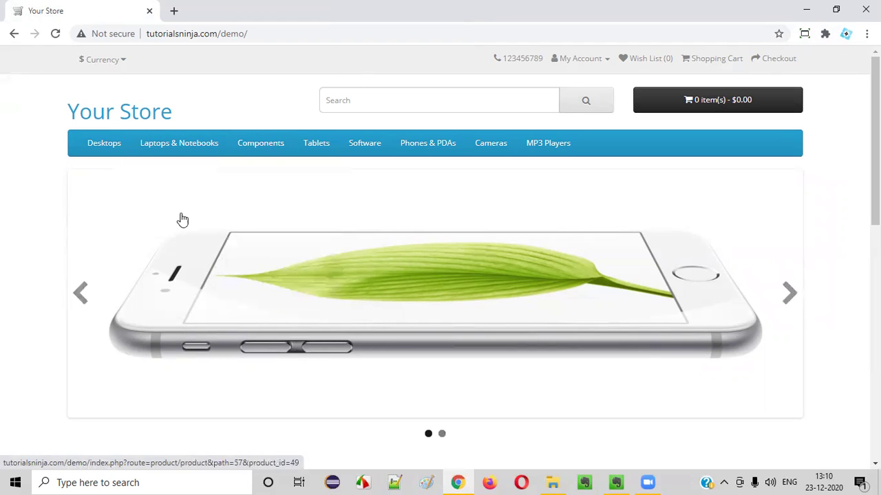
Dismiss the Window Resizer introductory tips, then resize the browser window to 700 × 600 and reposition it nearer the middle of the screen.
{"action": "left_click", "coordinate": [805, 35]}
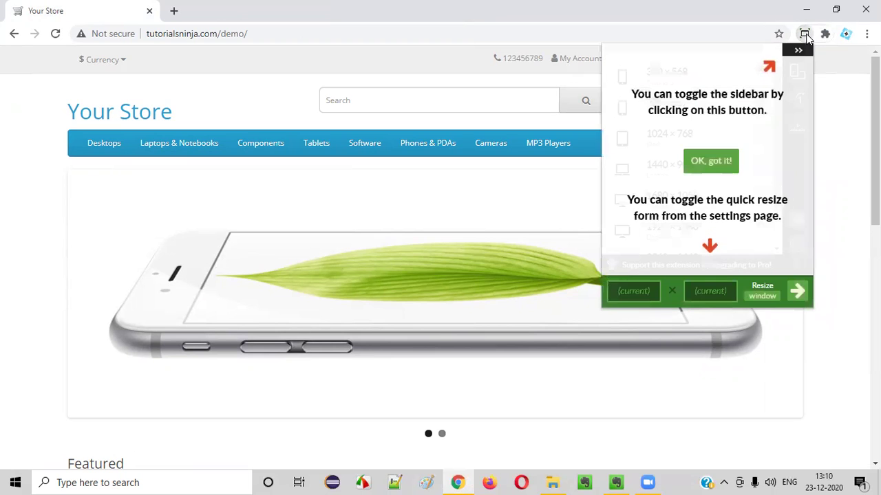
{"action": "left_click", "coordinate": [711, 164]}
{"action": "left_click", "coordinate": [631, 291]}
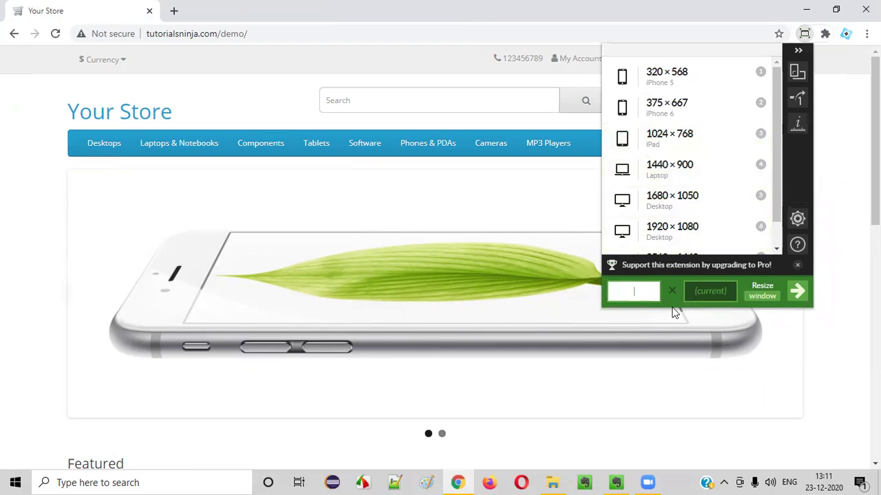
{"action": "left_click", "coordinate": [706, 295]}
{"action": "left_click", "coordinate": [627, 295]}
{"action": "key", "text": "Tab"}
{"action": "left_click", "coordinate": [625, 294]}
{"action": "left_click", "coordinate": [702, 288]}
{"action": "type", "text": "600"}
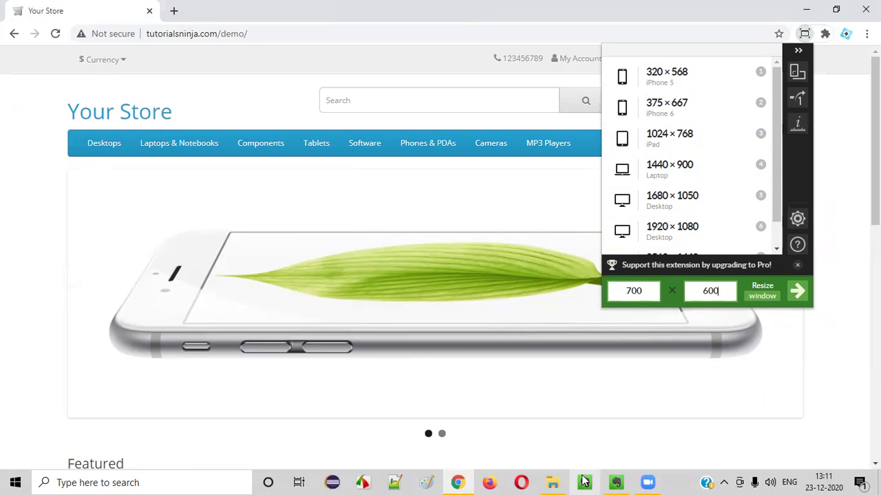
{"action": "left_click", "coordinate": [799, 296]}
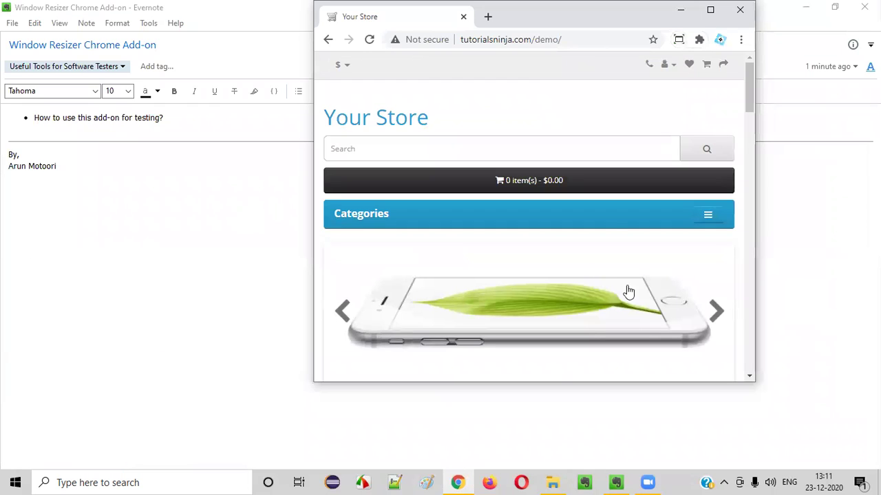
{"action": "left_click_drag", "start_coordinate": [665, 29], "coordinate": [522, 71]}
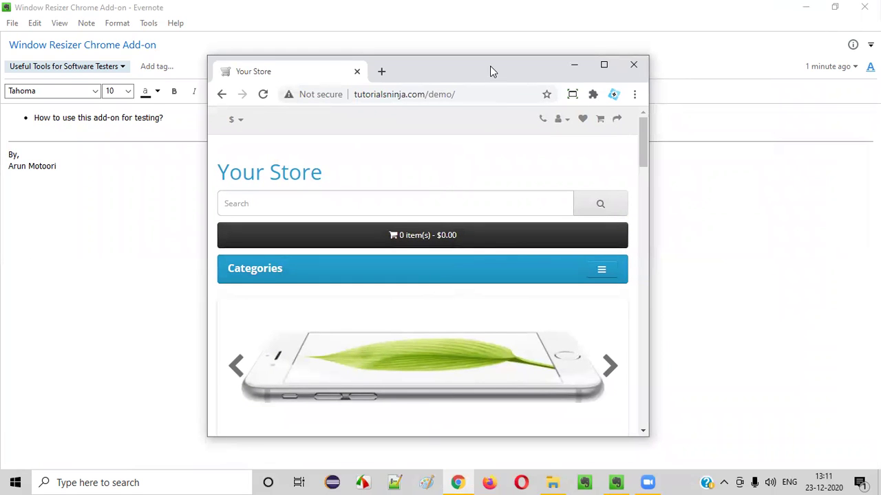
{"action": "left_click_drag", "start_coordinate": [491, 69], "coordinate": [500, 61]}
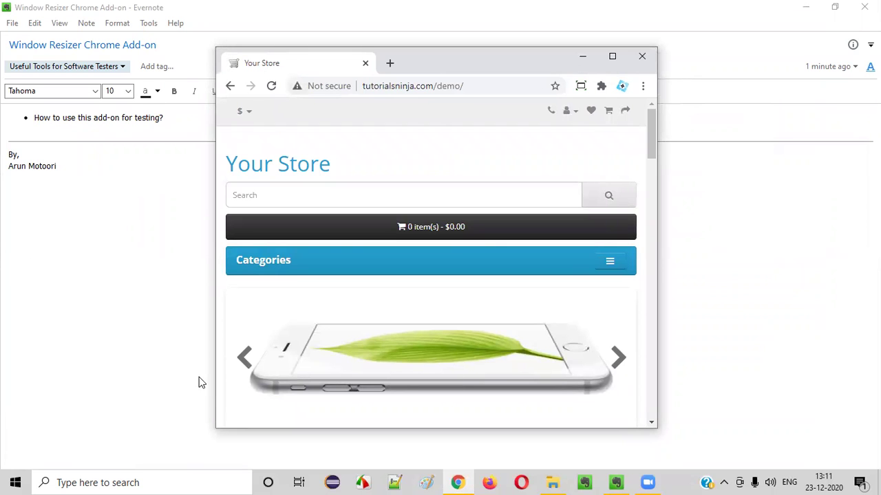
Resize the browser window to a custom size of 700 × 1000 with Window Resizer.
{"action": "left_click", "coordinate": [584, 88]}
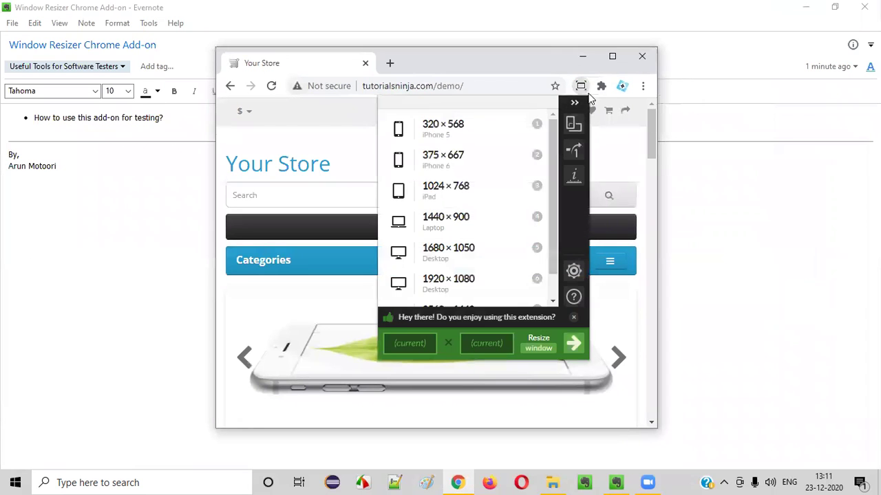
{"action": "left_click", "coordinate": [404, 346]}
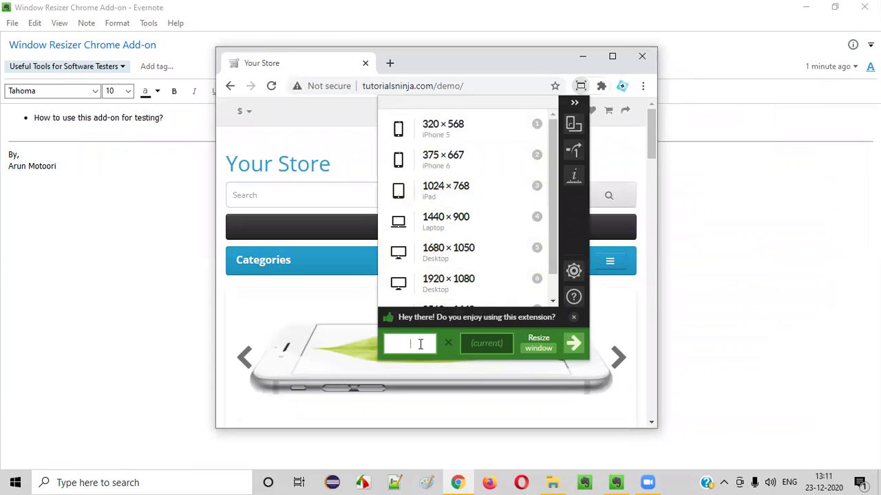
{"action": "type", "text": "700"}
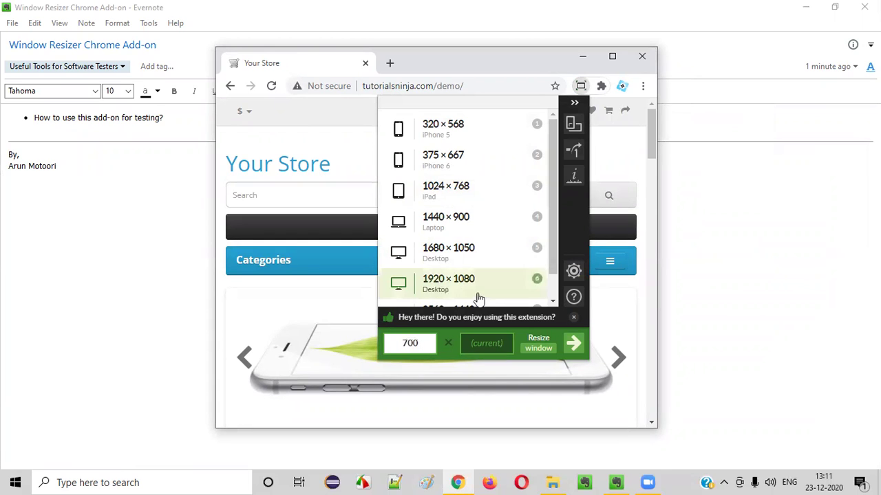
{"action": "left_click", "coordinate": [485, 343]}
{"action": "type", "text": "1000"}
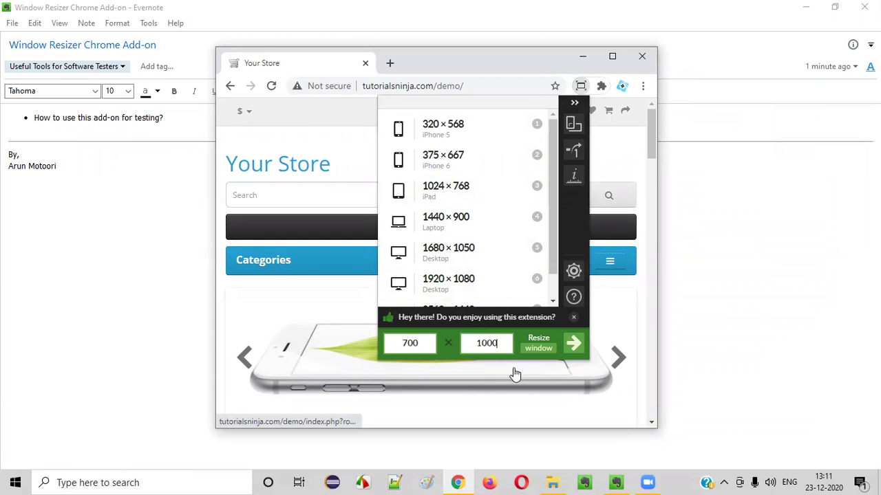
{"action": "key", "text": "Return"}
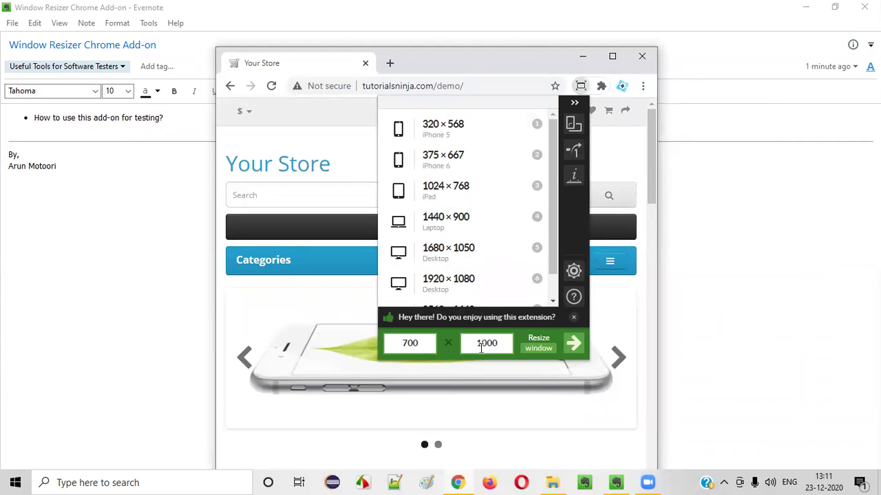
Resize the browser window to 1000 × 700 and move it up so it fits on the screen.
{"action": "left_click_drag", "start_coordinate": [458, 346], "coordinate": [520, 348]}
{"action": "type", "text": "700"}
{"action": "left_click_drag", "start_coordinate": [434, 353], "coordinate": [305, 315]}
{"action": "type", "text": "1000"}
{"action": "key", "text": "Return"}
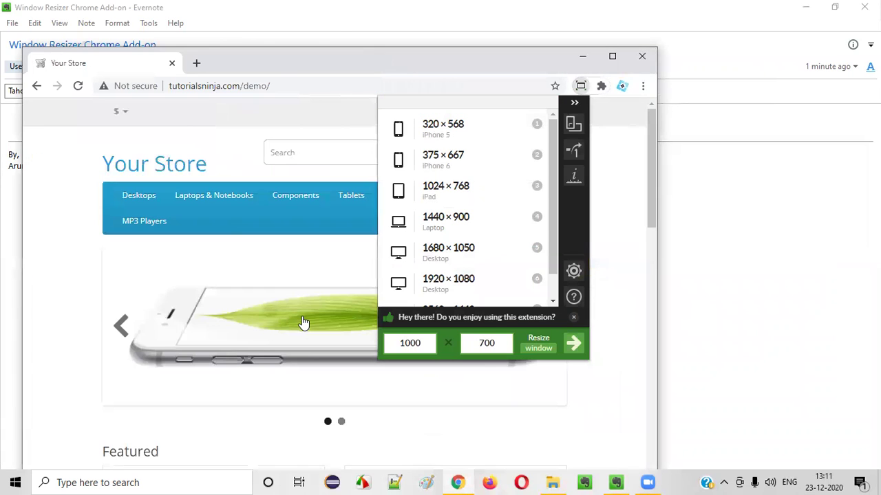
{"action": "left_click", "coordinate": [319, 58]}
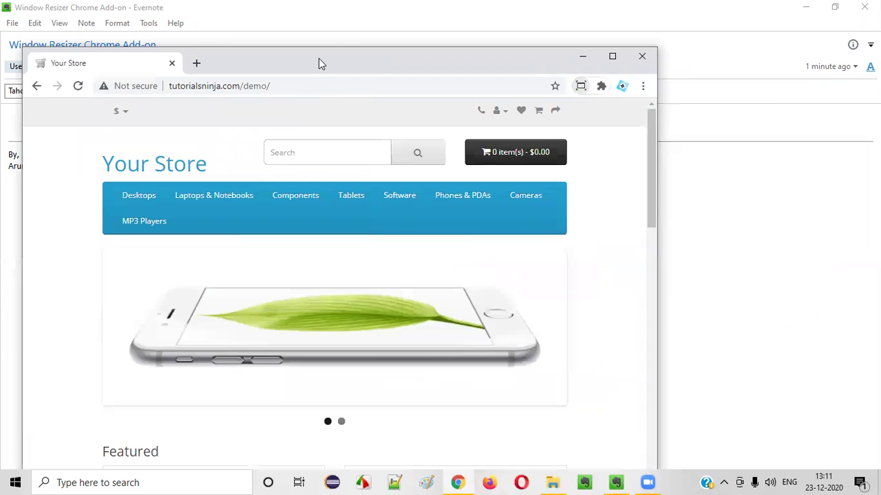
{"action": "left_click_drag", "start_coordinate": [319, 58], "coordinate": [330, 24]}
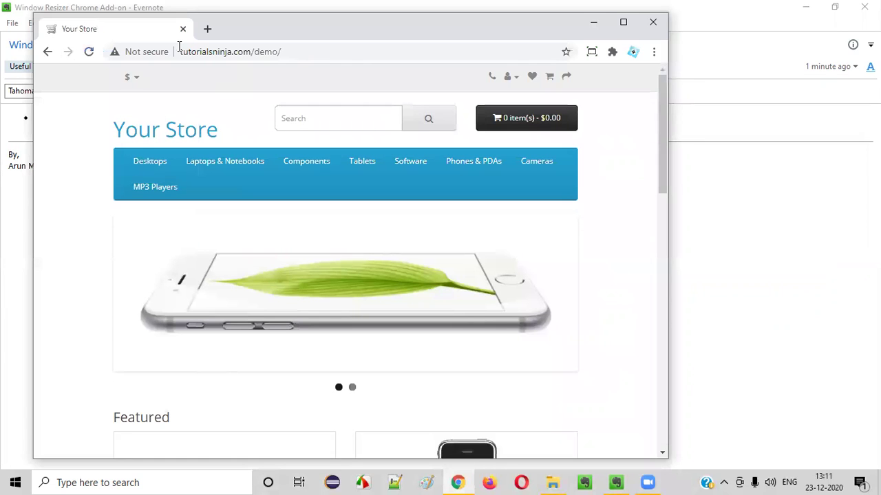
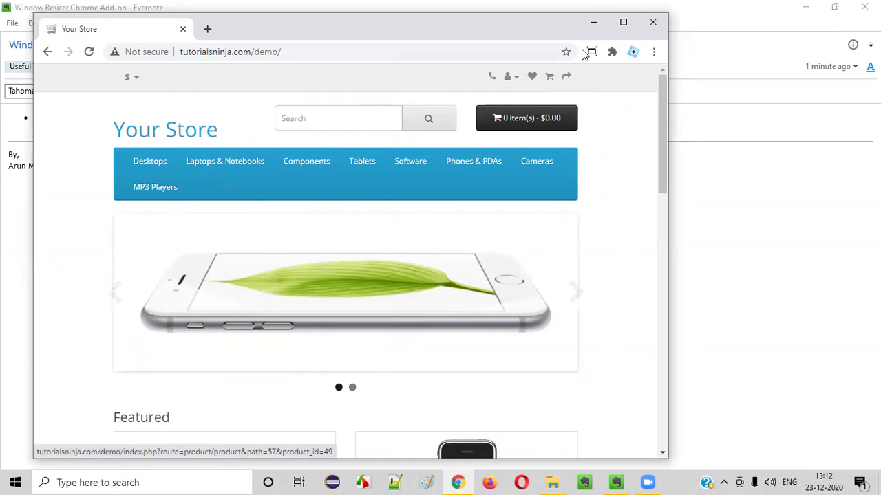
Maximize the browser window, then apply the 1024 × 768 iPad preset from Window Resizer.
{"action": "left_click", "coordinate": [623, 22]}
{"action": "left_click", "coordinate": [808, 38]}
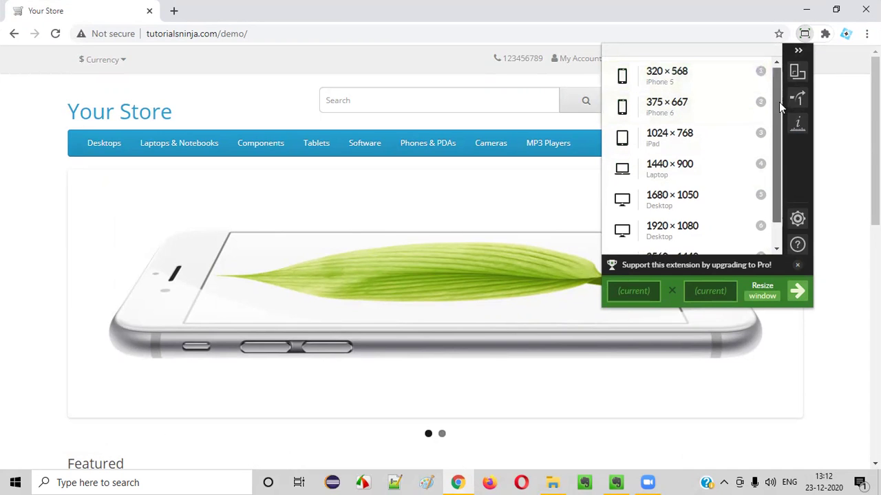
{"action": "scroll", "coordinate": [688, 220], "scroll_direction": "down", "scroll_amount": 1}
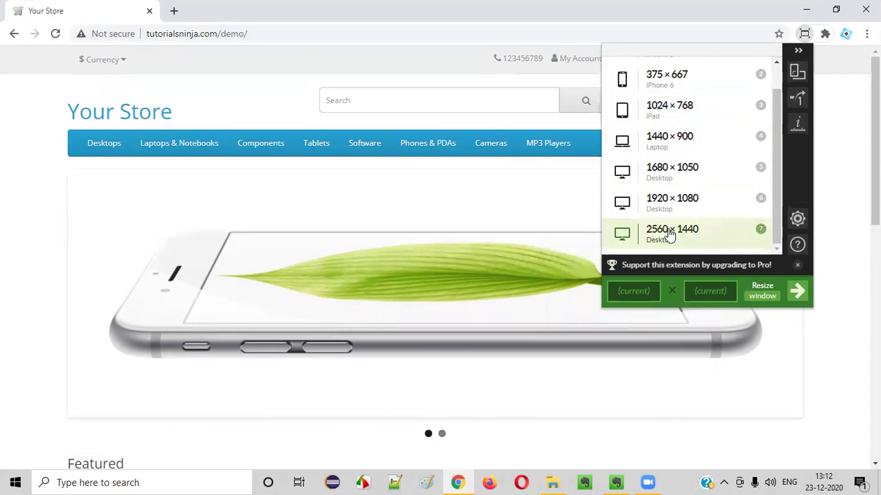
{"action": "scroll", "coordinate": [681, 138], "scroll_direction": "up", "scroll_amount": 1}
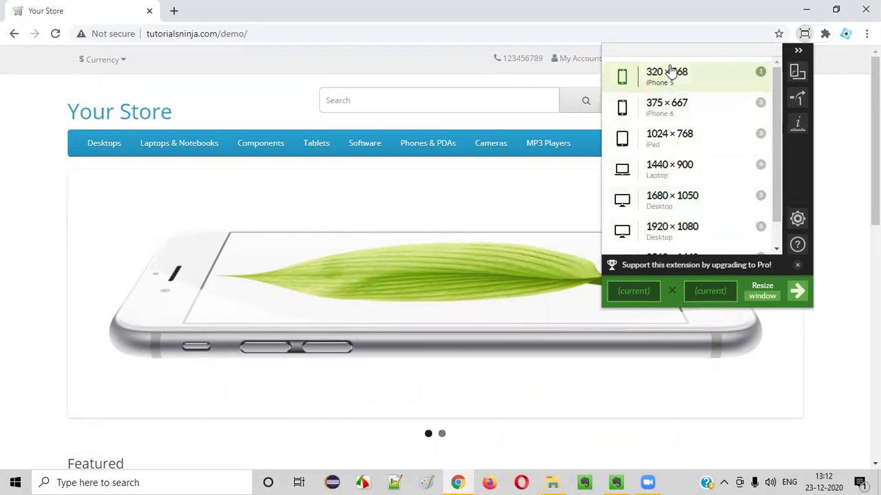
{"action": "scroll", "coordinate": [702, 172], "scroll_direction": "down", "scroll_amount": 1}
{"action": "scroll", "coordinate": [707, 165], "scroll_direction": "down", "scroll_amount": 1}
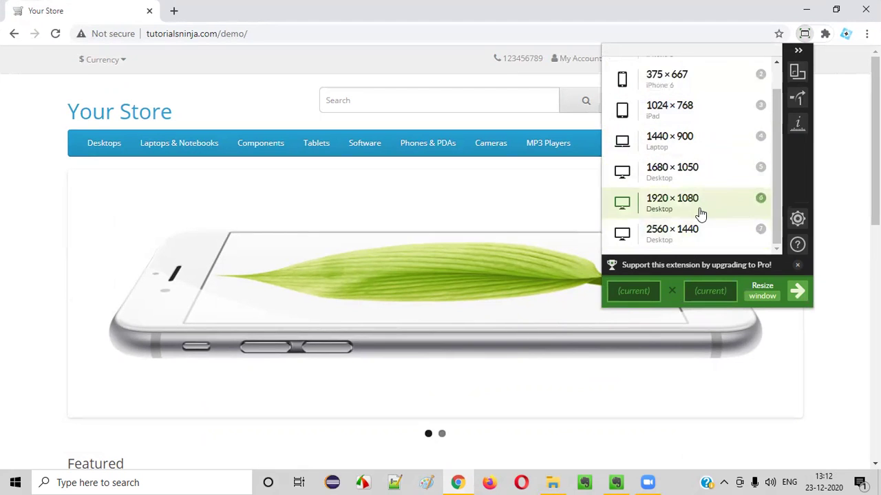
{"action": "scroll", "coordinate": [684, 158], "scroll_direction": "up", "scroll_amount": 1}
{"action": "left_click", "coordinate": [668, 137]}
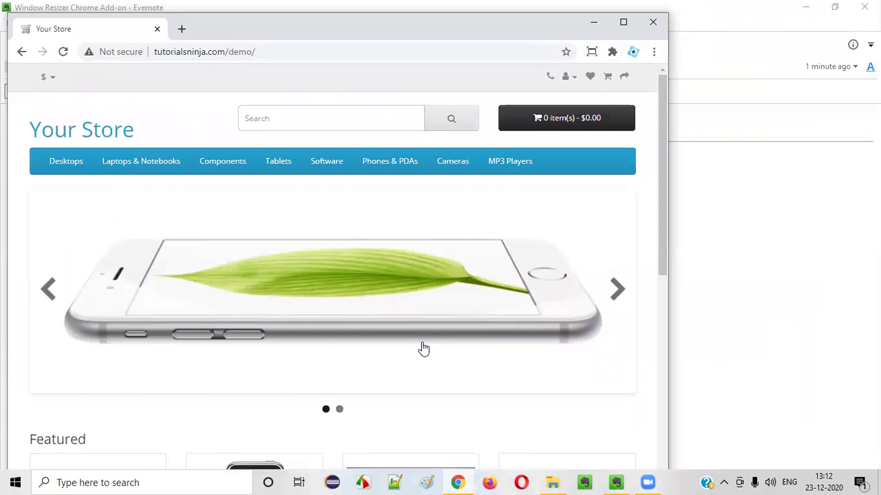
Maximize the browser window again and look through Window Resizer's preset resolutions, closing the extension when finished.
{"action": "left_click", "coordinate": [623, 22]}
{"action": "left_click", "coordinate": [806, 38]}
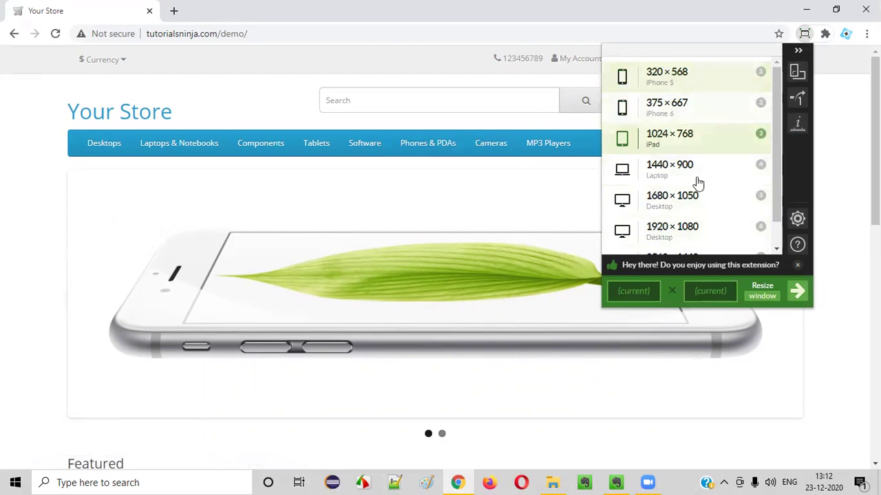
{"action": "scroll", "coordinate": [681, 141], "scroll_direction": "down", "scroll_amount": 1}
{"action": "scroll", "coordinate": [671, 104], "scroll_direction": "up", "scroll_amount": 1}
{"action": "scroll", "coordinate": [674, 137], "scroll_direction": "down", "scroll_amount": 1}
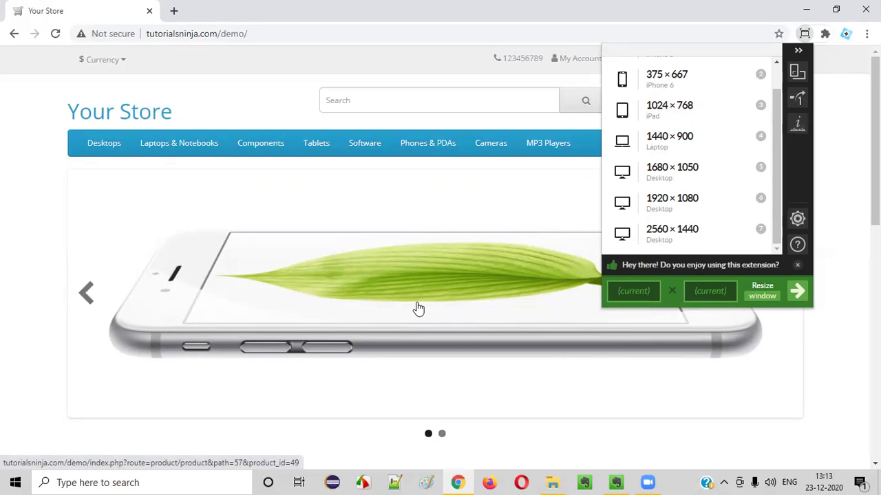
{"action": "left_click", "coordinate": [805, 33]}
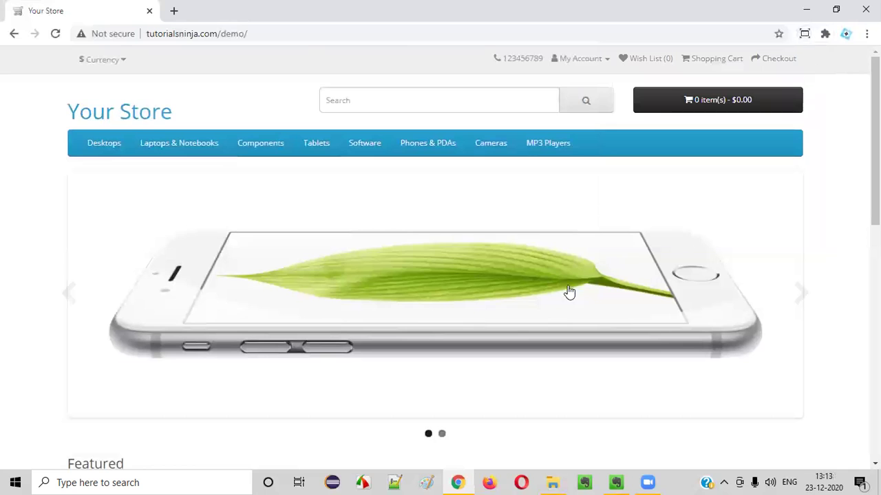
Switch to the "Window Resizer Chrome Add-on" note in Evernote.
{"action": "left_click", "coordinate": [616, 482]}
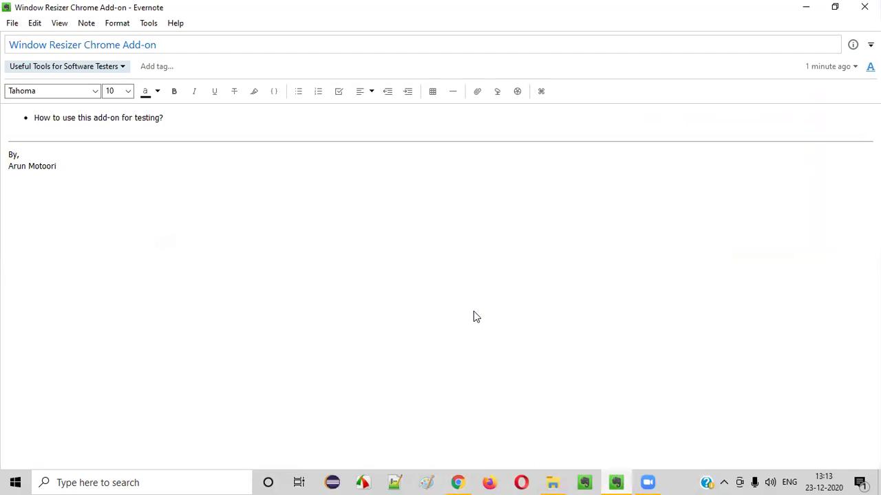